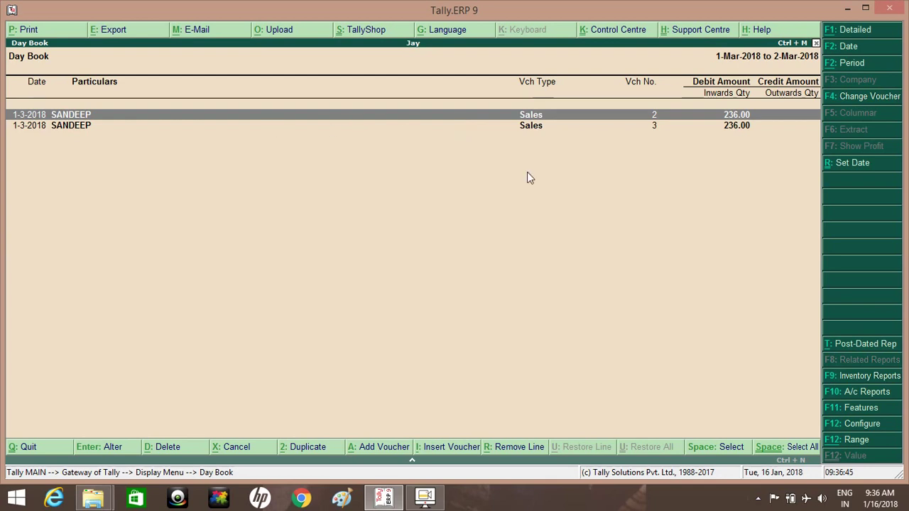
Step: Use R: Set Date on voucher No. 2 to bring up the Update Voucher Date prompt
left_click(862, 167)
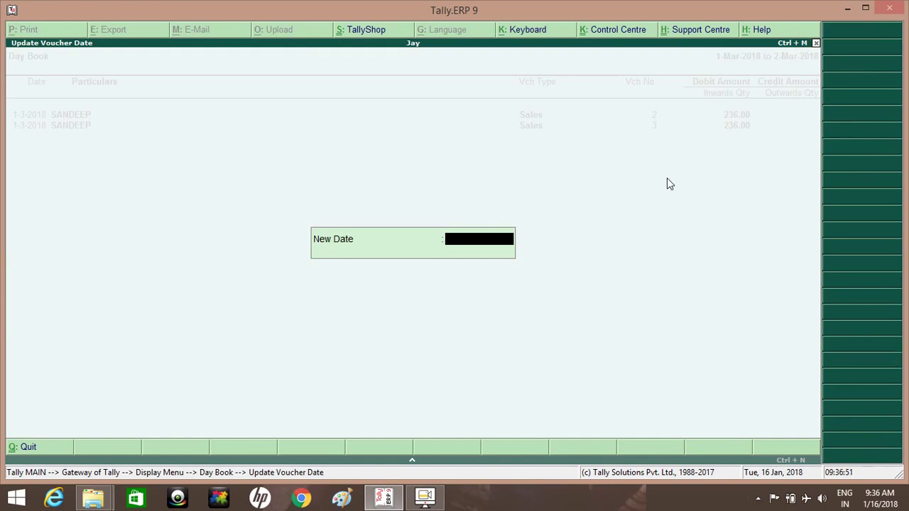
Step: Discard the first attempt, then re-date Sales voucher No. 2 to 1-2 (1 February)
type("1-2")
key("BackSpace")
key("BackSpace")
key("BackSpace")
key("Escape")
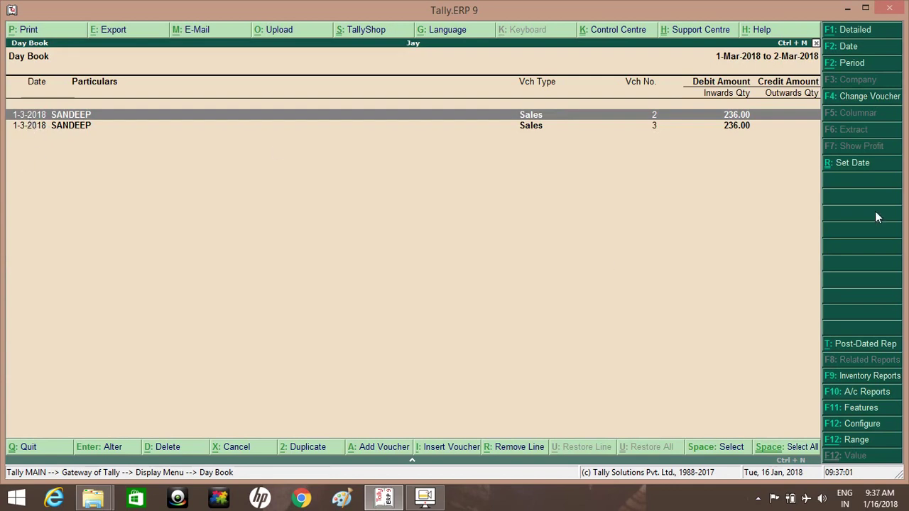
left_click(858, 170)
type("1")
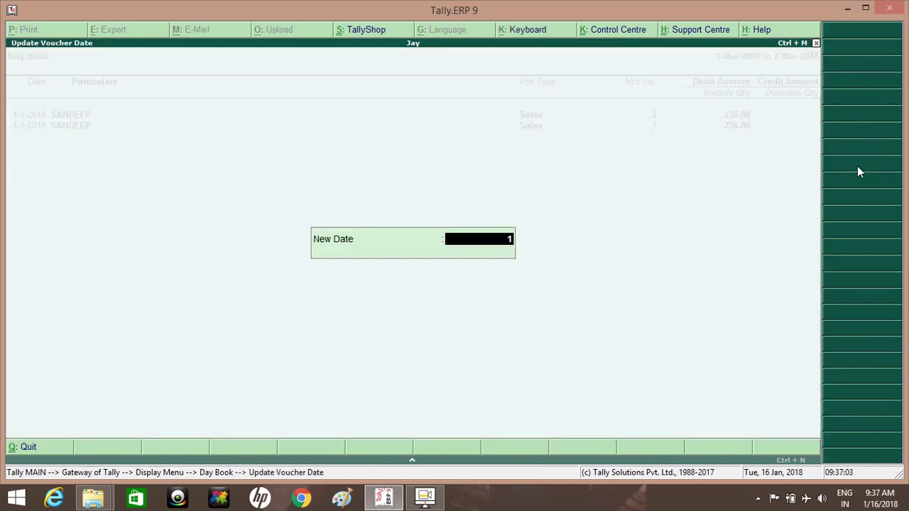
type("-2")
key("Return")
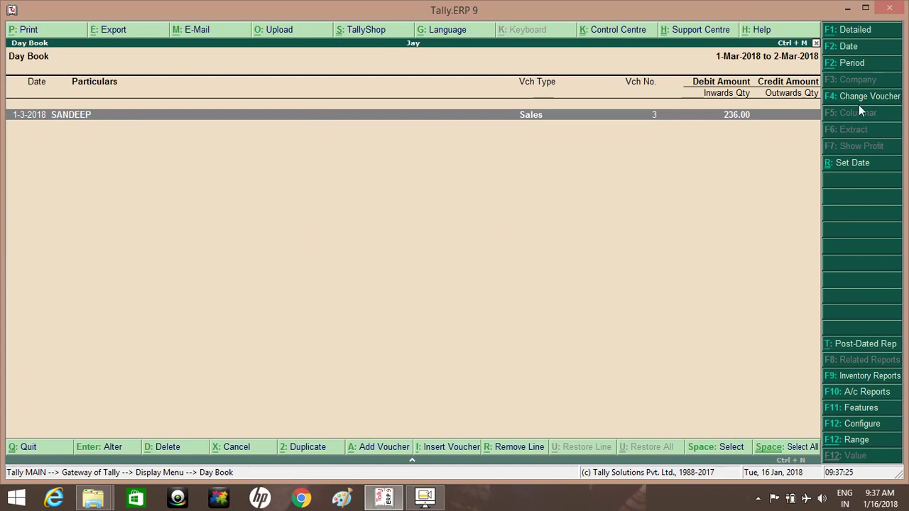
Step: Start the Day Book period at 1-2-2018, confirm voucher No. 2 is dated 1-2-2018, then exit
left_click(859, 68)
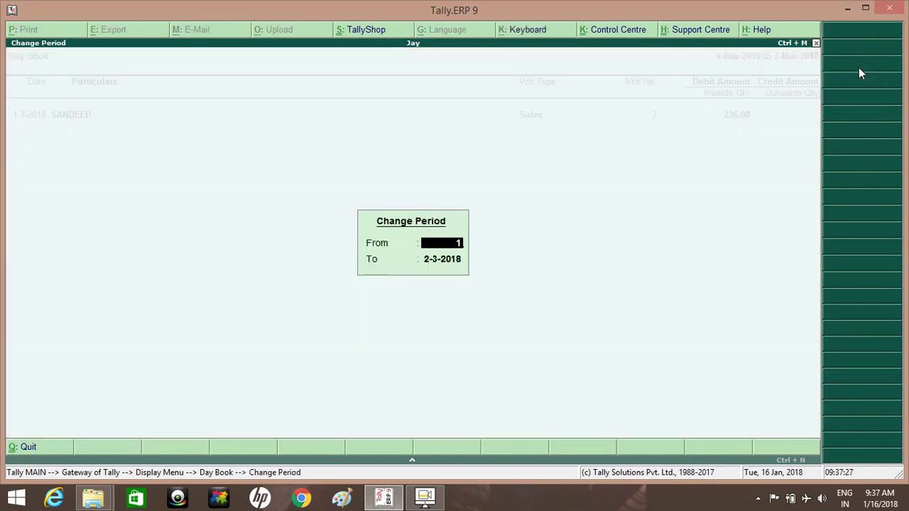
type("1-2")
key("Return")
key("Return")
key("Down")
key("Down")
key("Down")
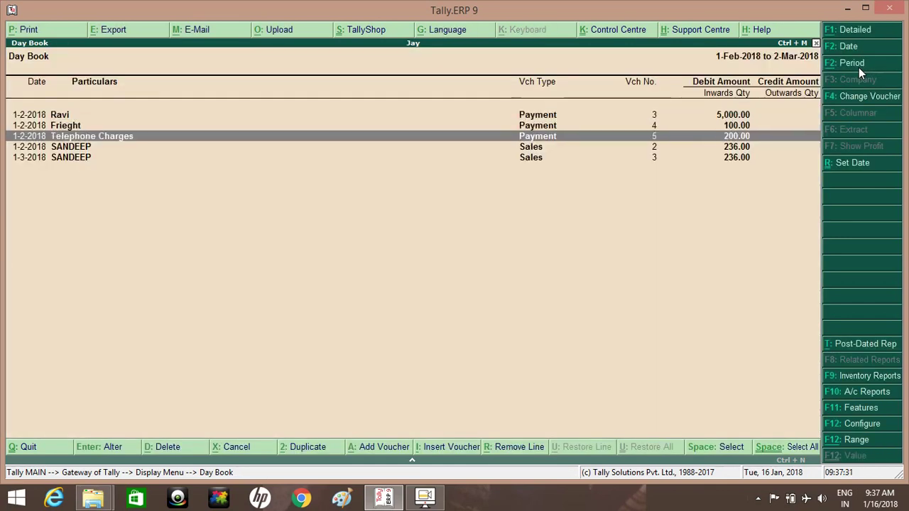
key("Return")
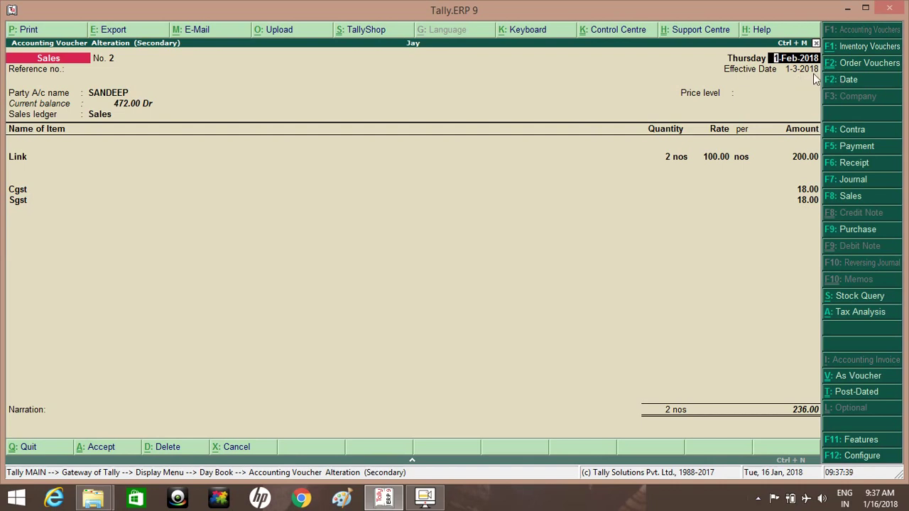
key("Escape")
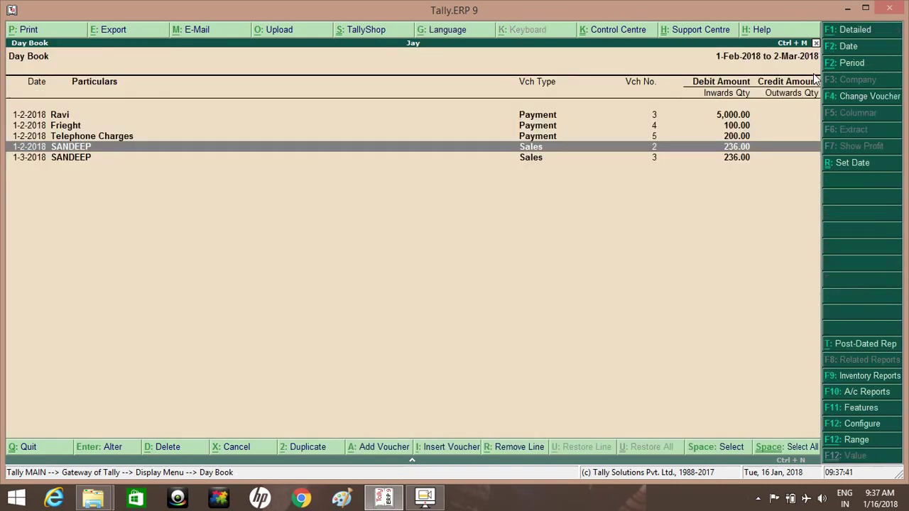
key("Escape")
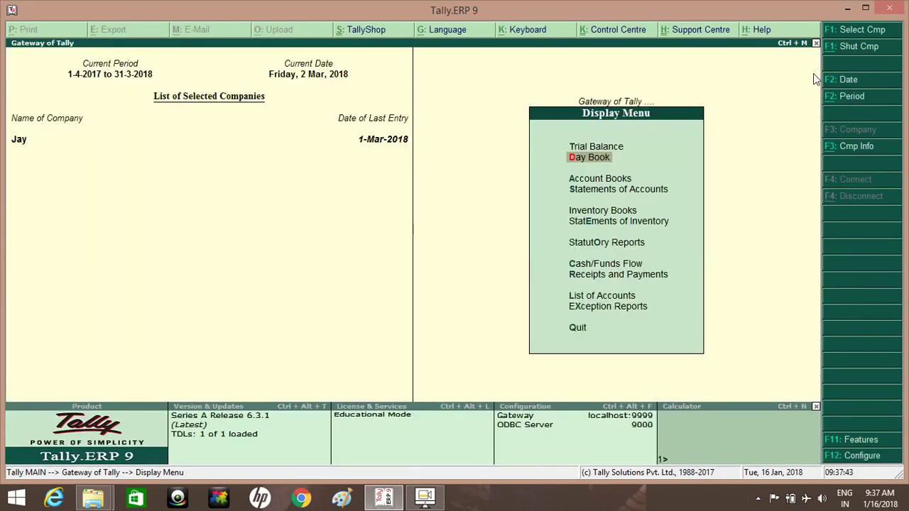
Step: Open the GSTR-1 report under Statutory Reports for the period 1-2-2018 to 28-2-2018
key("Down")
key("Down")
key("Down")
key("Down")
key("Down")
key("Return")
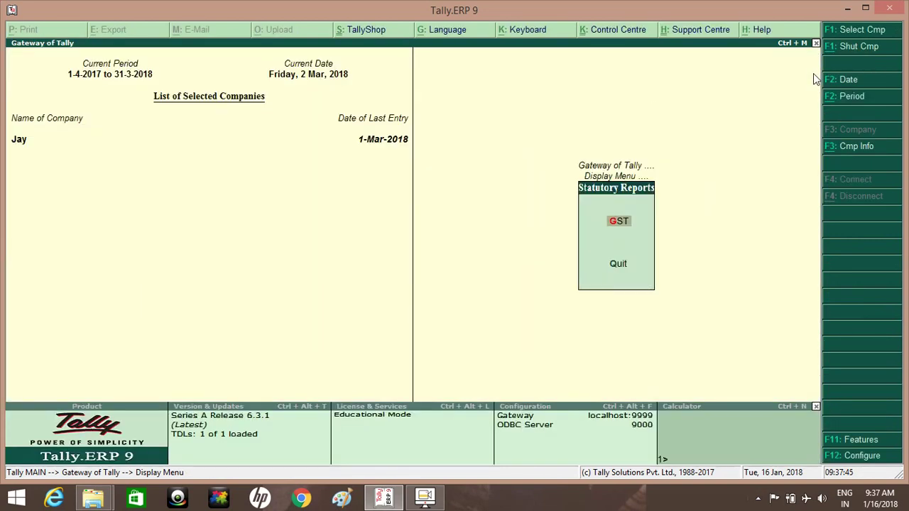
key("Return")
key("Return")
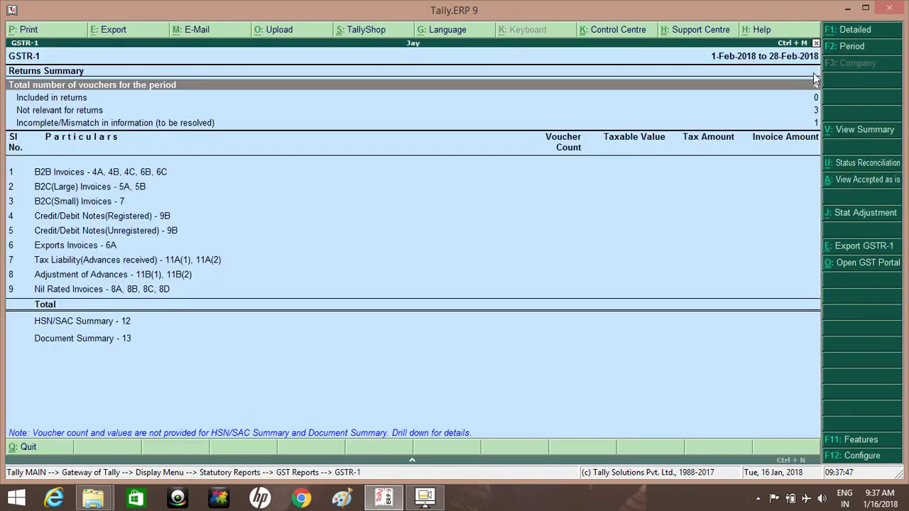
left_click(852, 46)
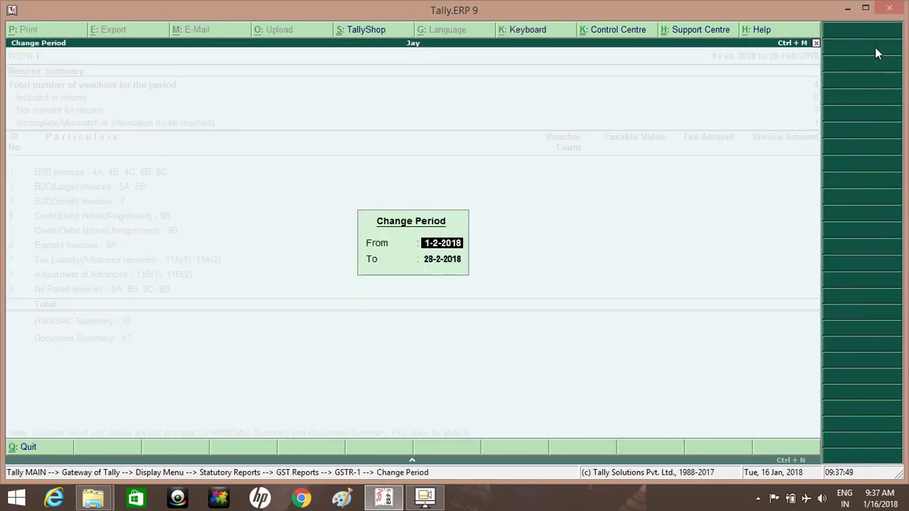
key("Return")
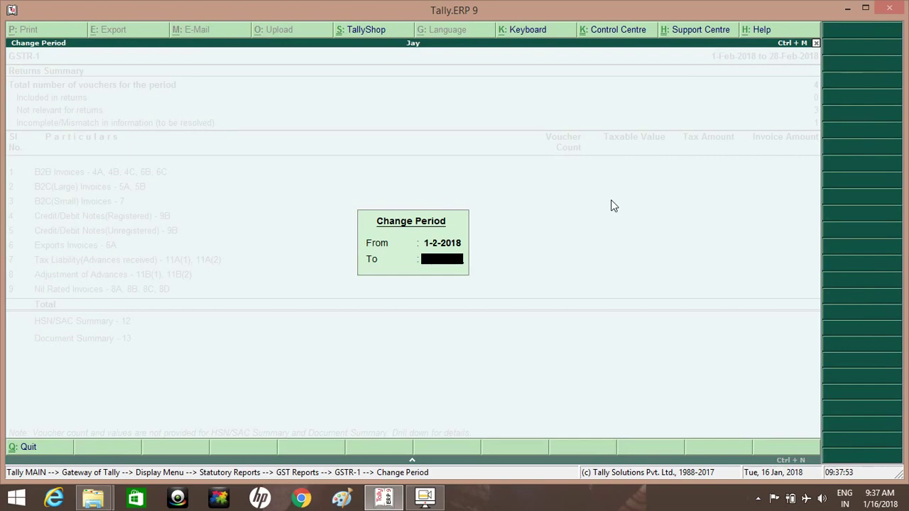
key("Return")
Step: Fix the missing-information exception by entering SANDEEP's correct party GSTIN on the voucher
key("Down")
key("Down")
key("Return")
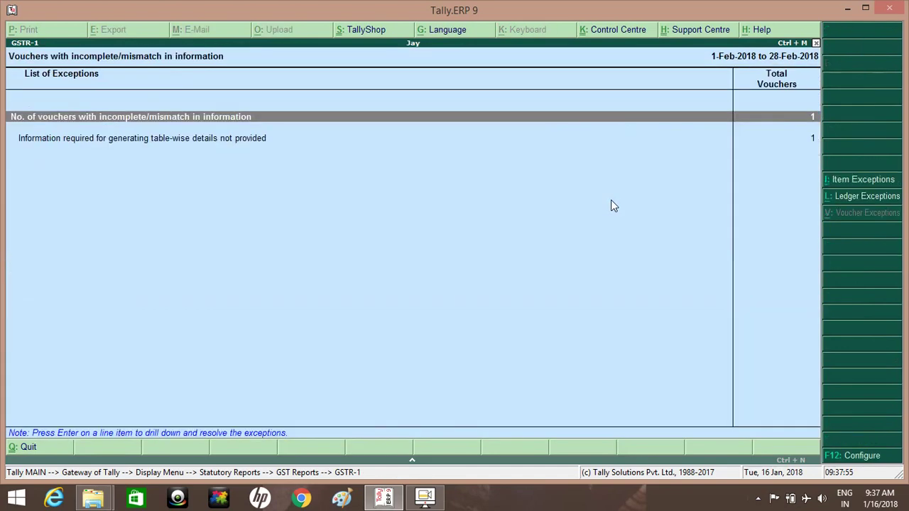
key("Return")
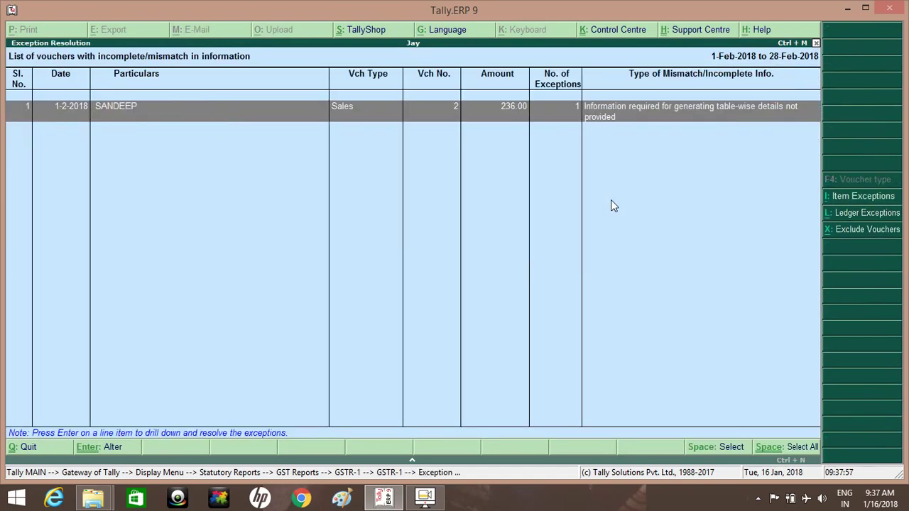
key("Return")
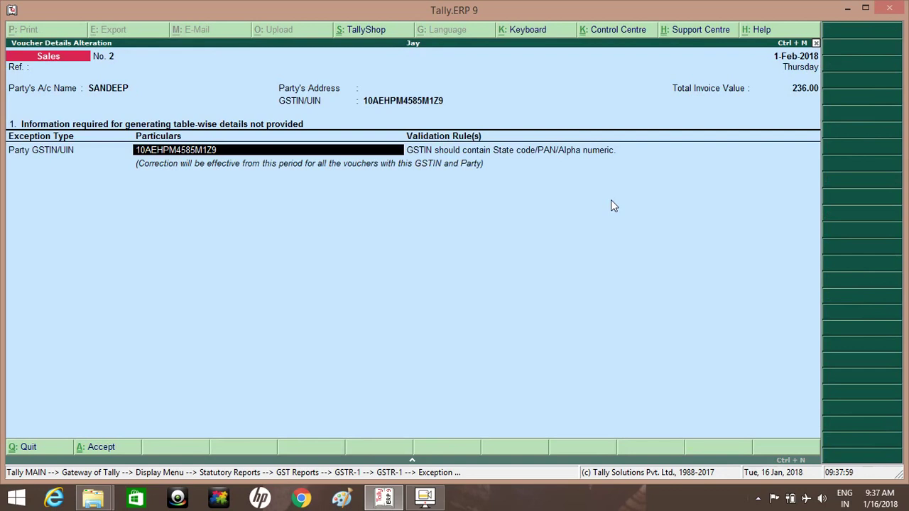
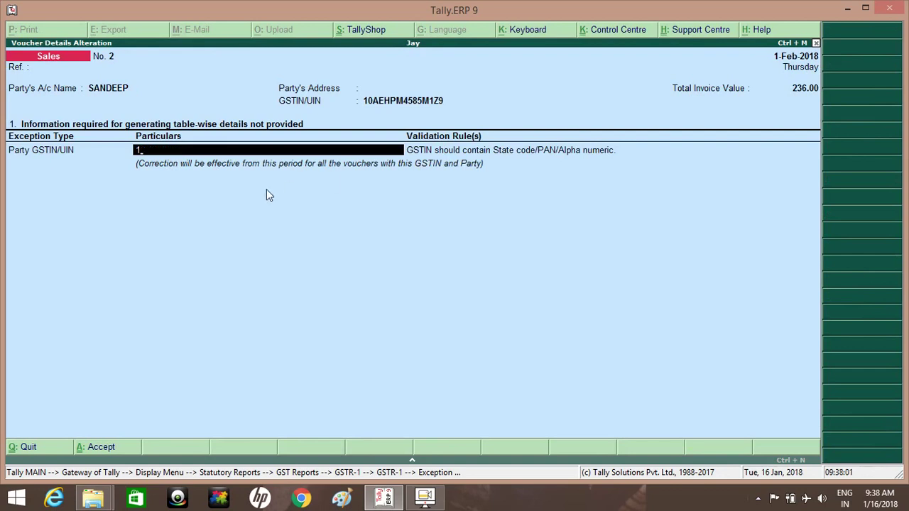
key("Return")
key("Return")
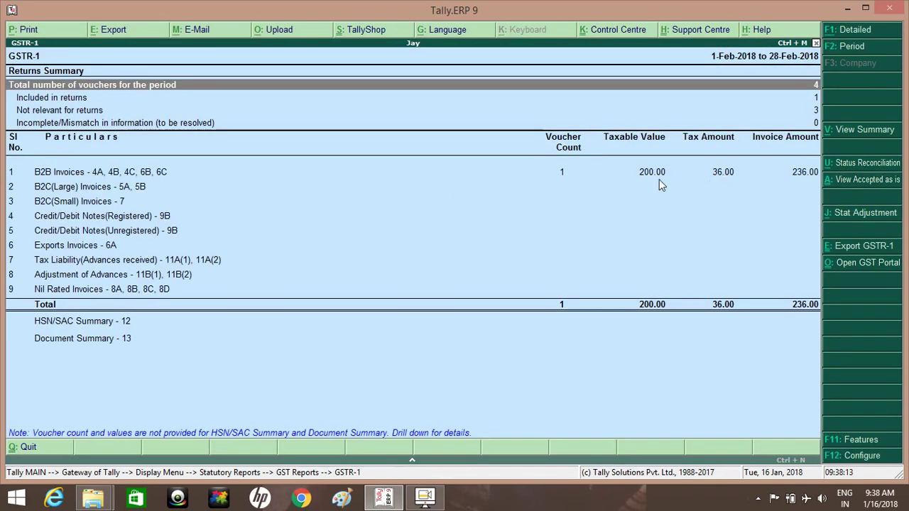
key("Escape")
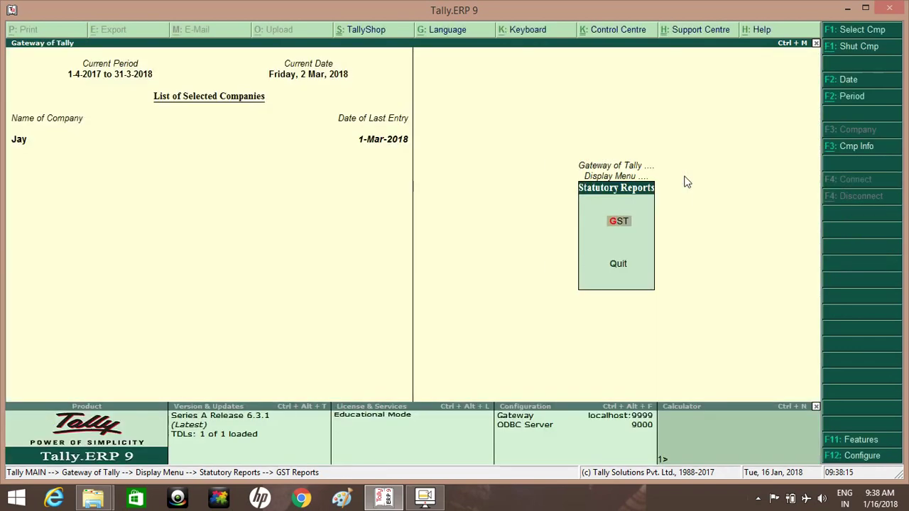
key("Escape")
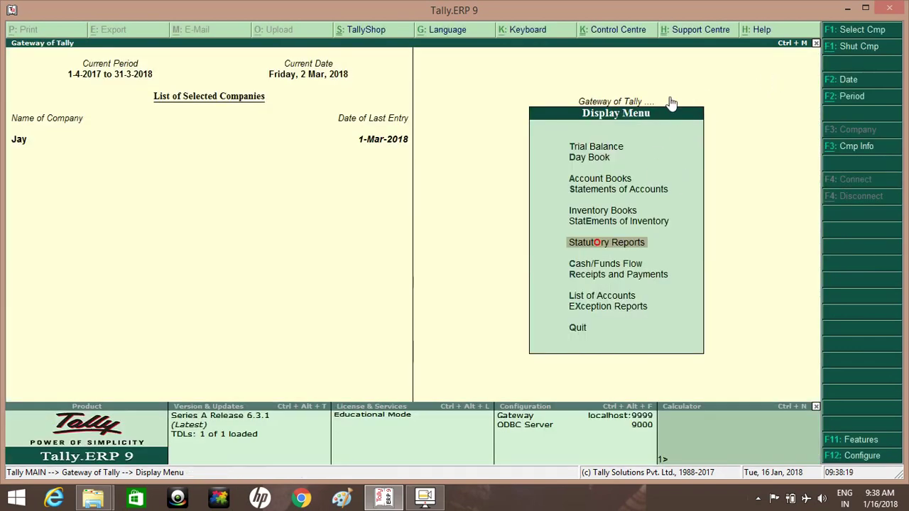
Step: Copy the full path of CHANGE VOUCHER DATE FROM DAYBOOK.txt from its Properties Security tab
left_click(846, 10)
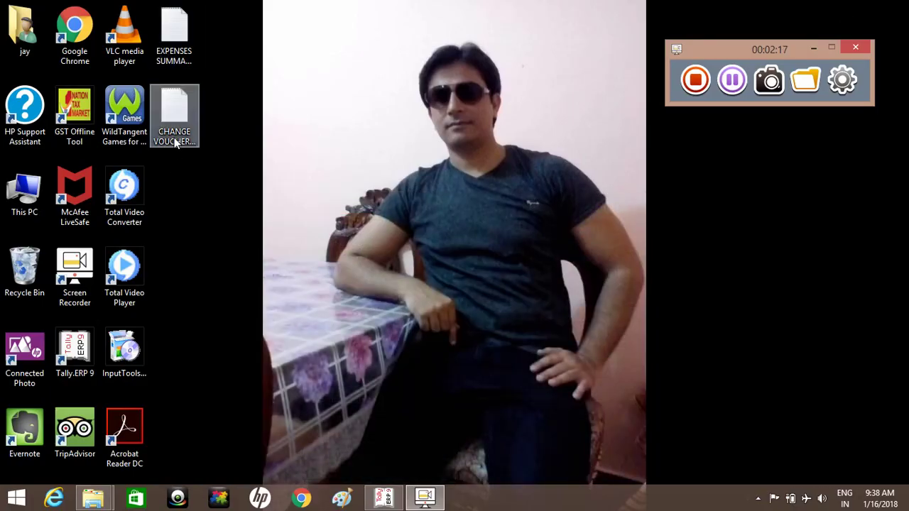
right_click(175, 143)
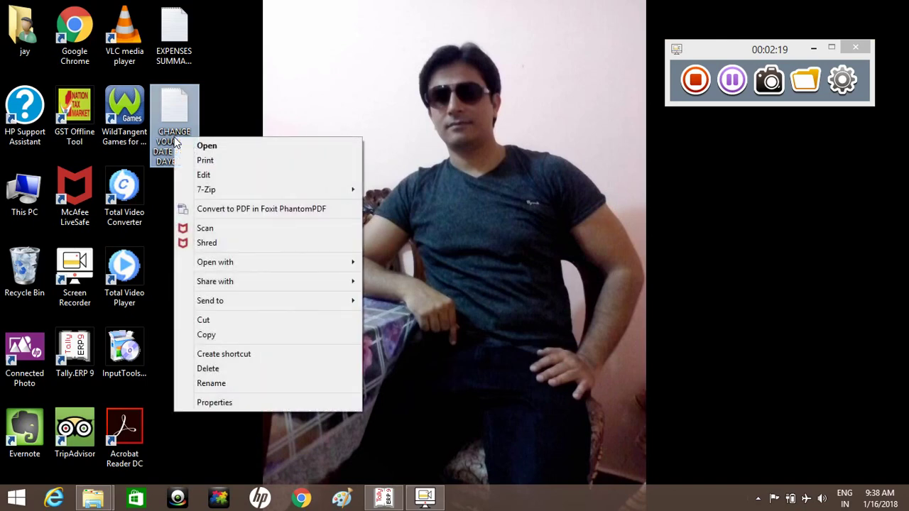
left_click(219, 405)
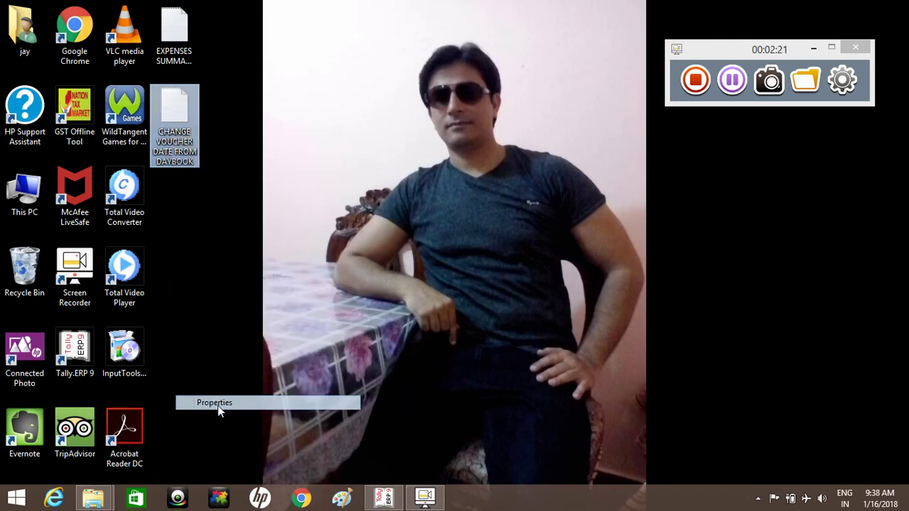
left_click(232, 169)
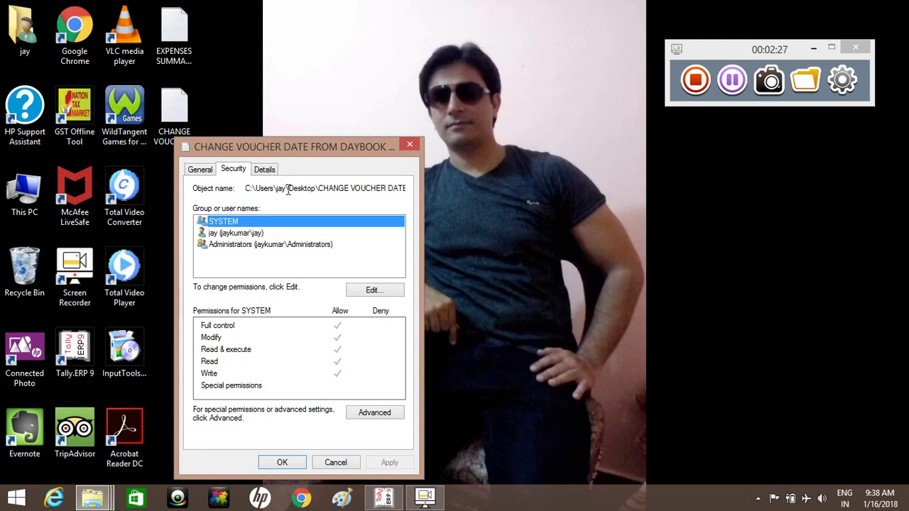
left_click_drag(246, 188, 458, 176)
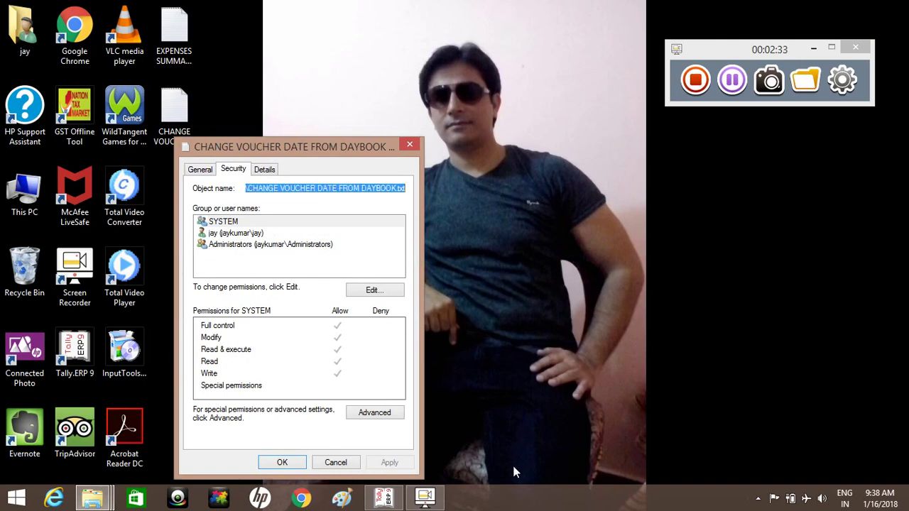
left_click(383, 498)
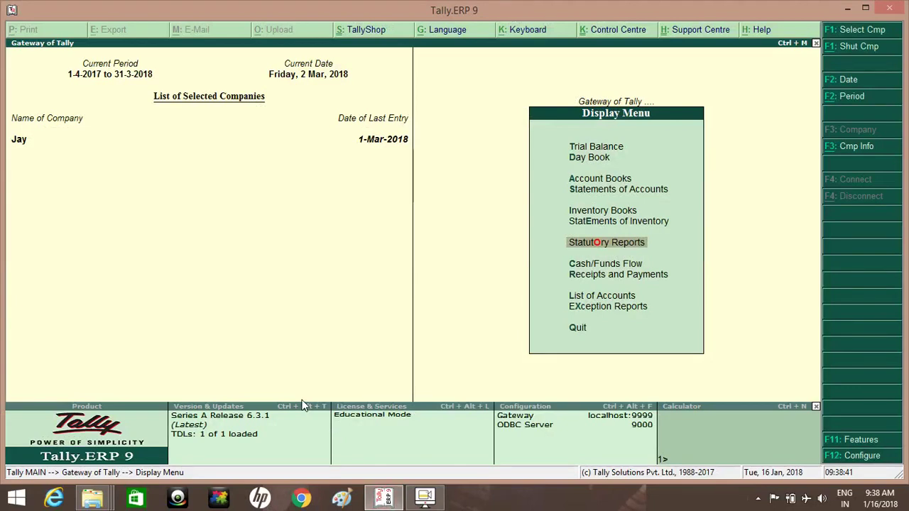
Step: Add the pasted CHANGE VOUCHER DATE FROM DAYBOOK.txt path to the TDL files preloaded on startup
left_click(259, 425)
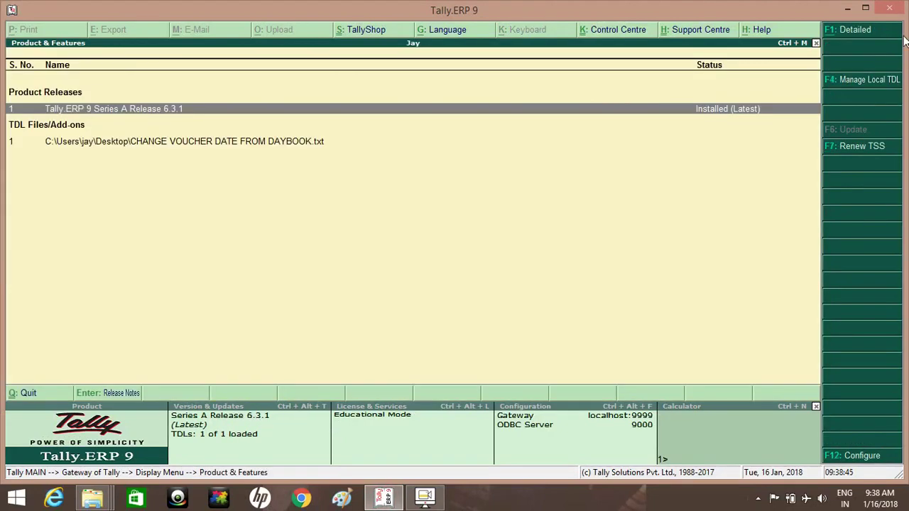
left_click(848, 81)
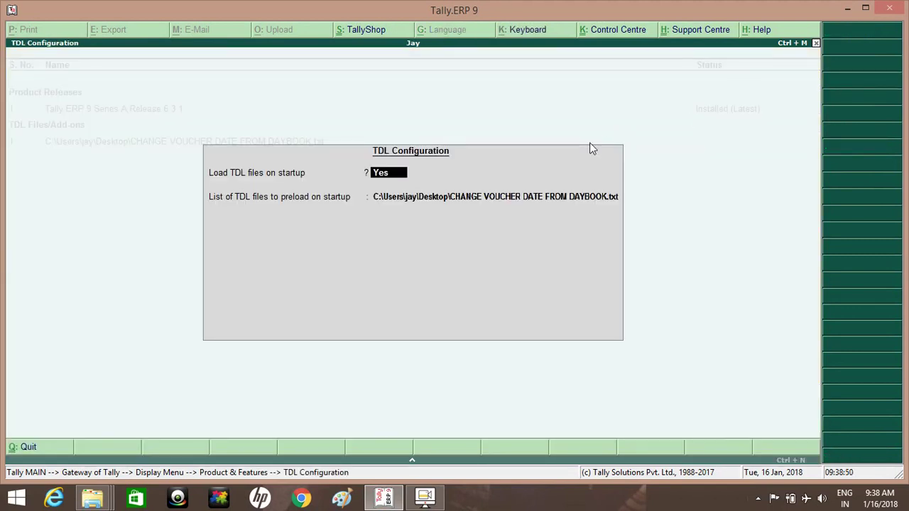
key("Return")
key("Return")
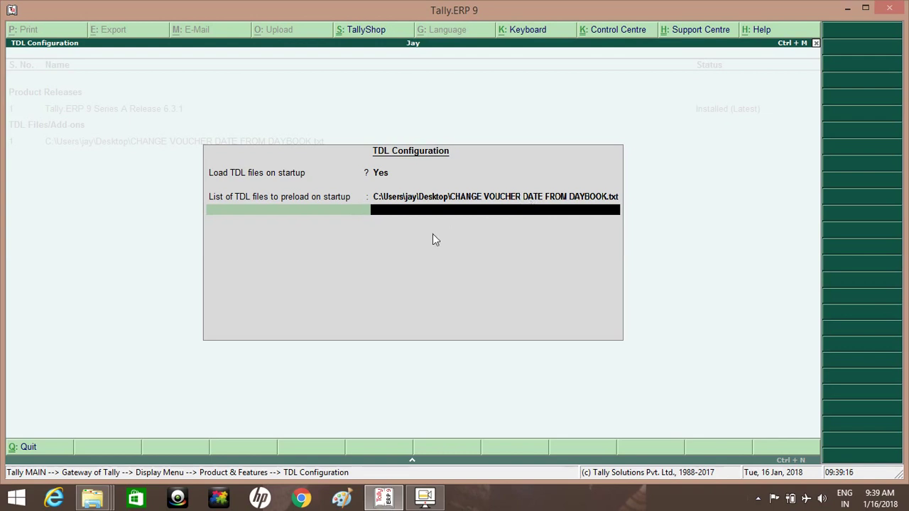
key("ctrl+alt+v")
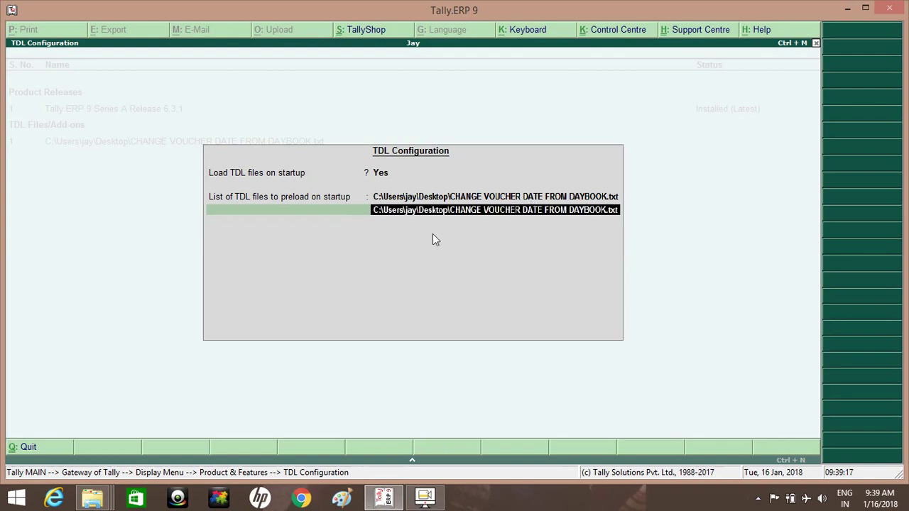
key("Return")
key("Return")
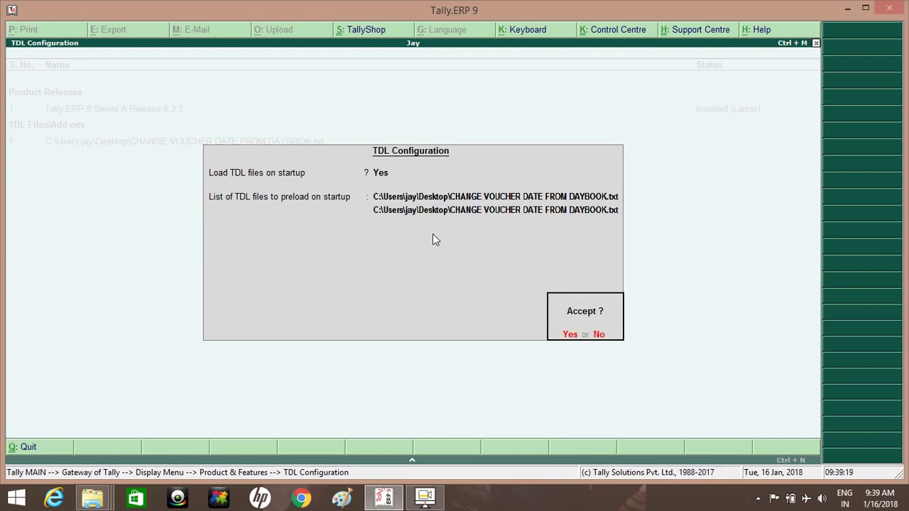
key("n")
key("BackSpace")
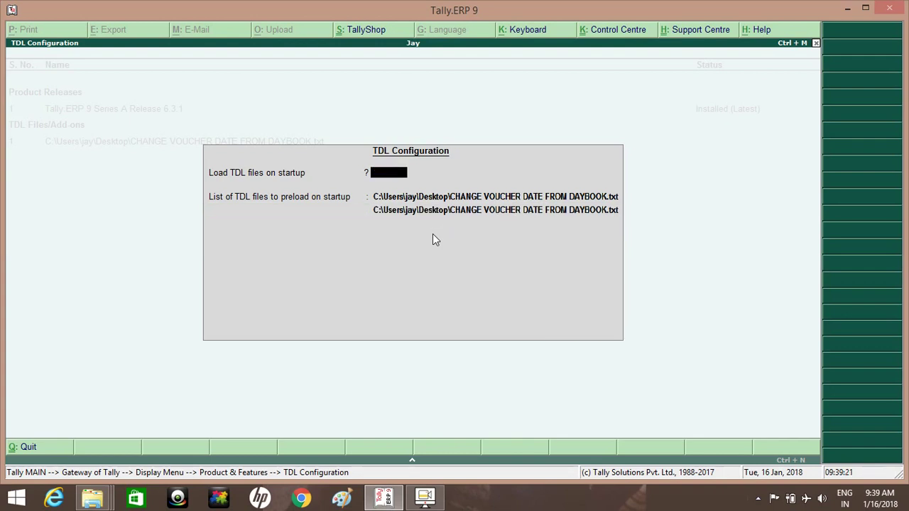
key("Escape")
key("y")
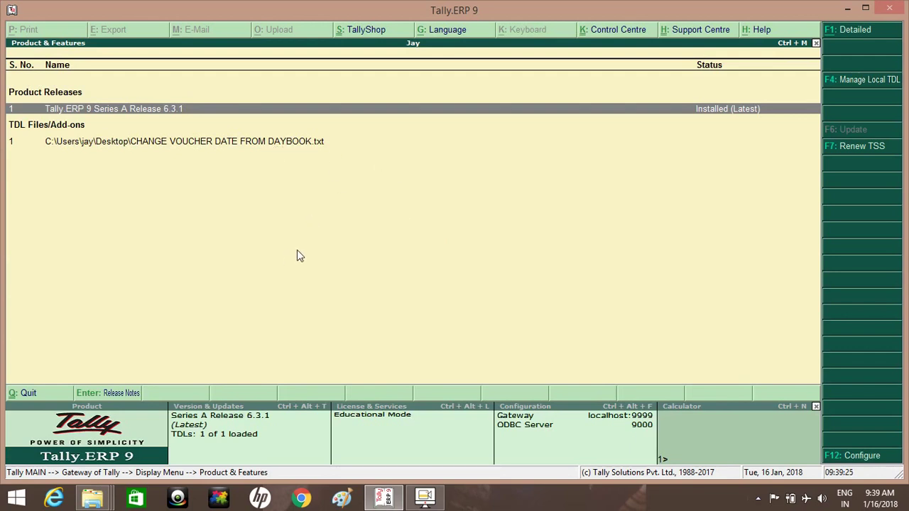
Step: Close the text file's Properties window on the desktop and stop the screen recording
left_click(847, 8)
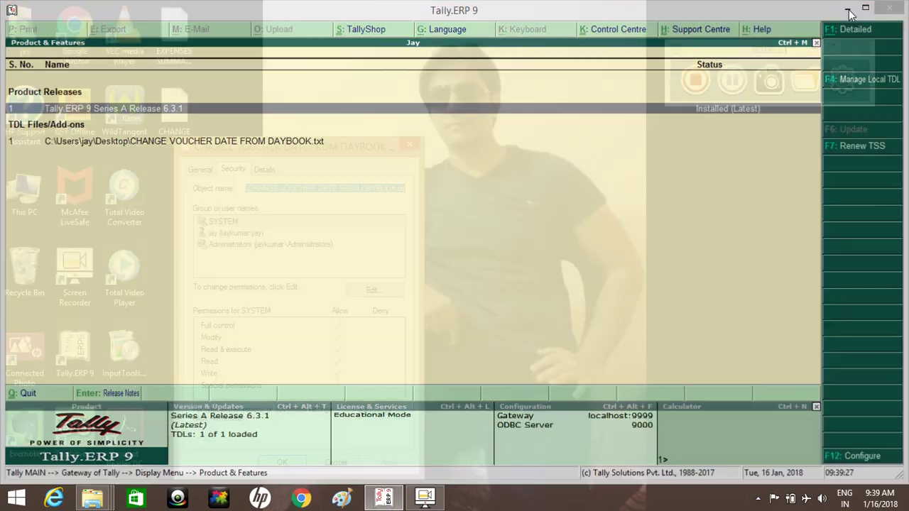
left_click(409, 148)
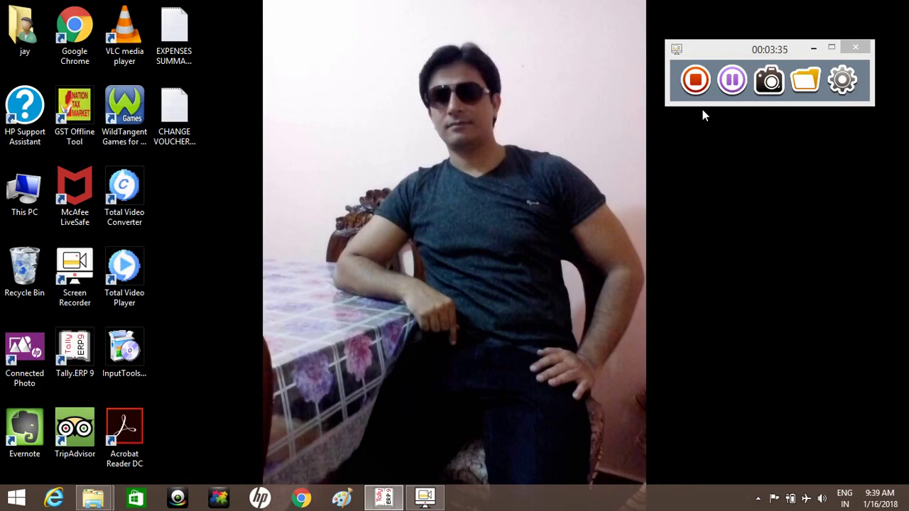
left_click(699, 82)
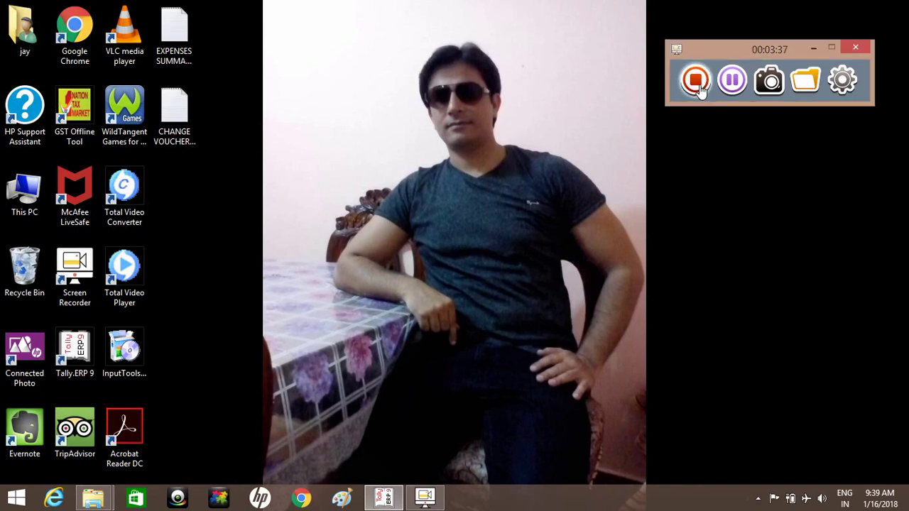